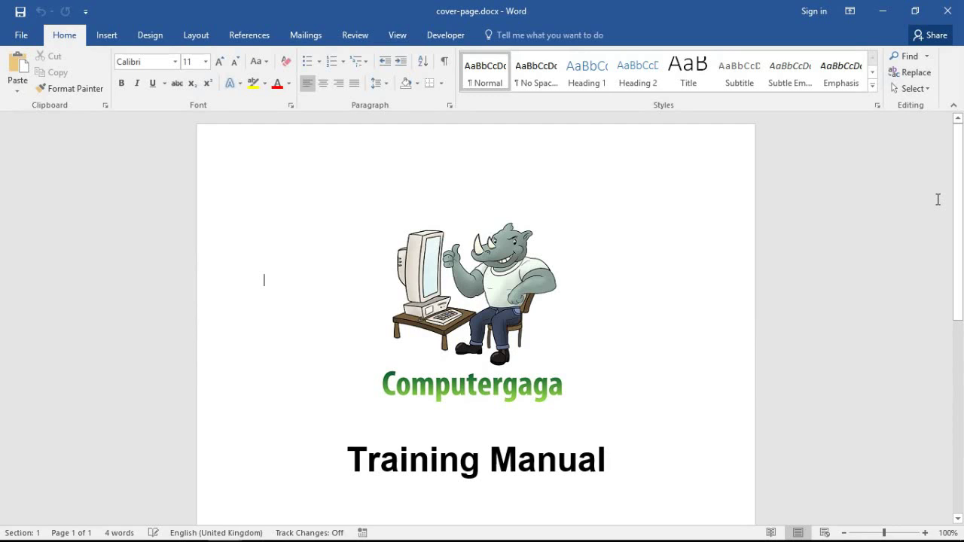
Select all the document content, including the logo, Training Manual title and green banner
drag(957, 217, 957, 403)
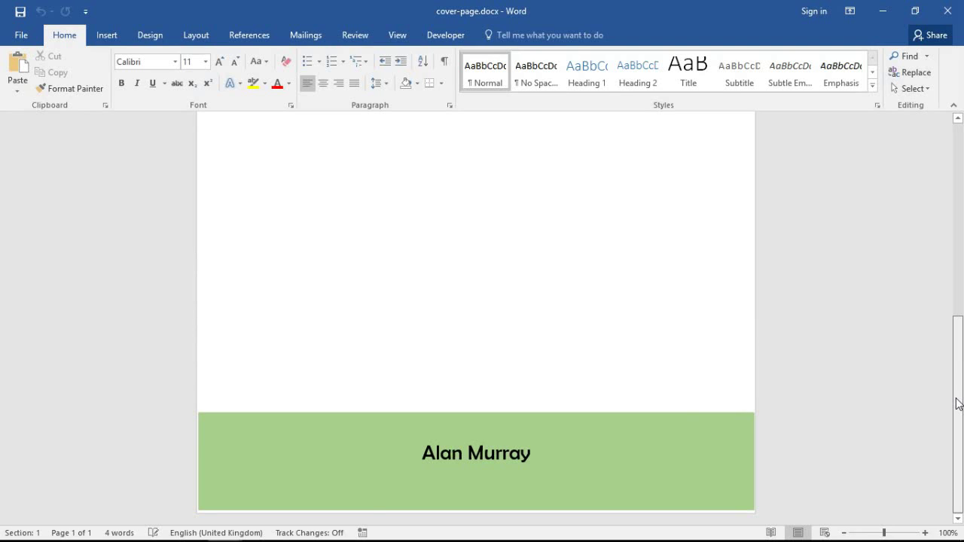
scroll(698, 284, up, 10)
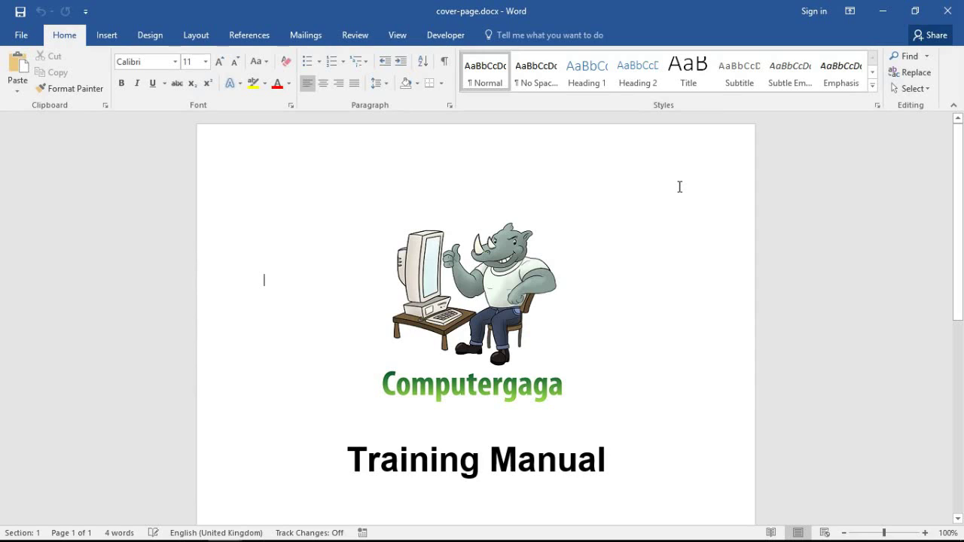
click(911, 88)
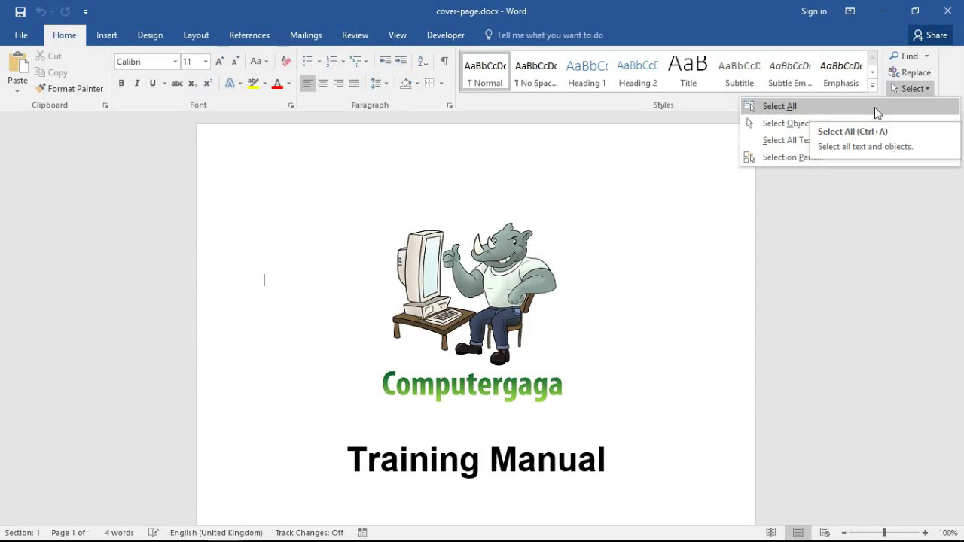
click(874, 107)
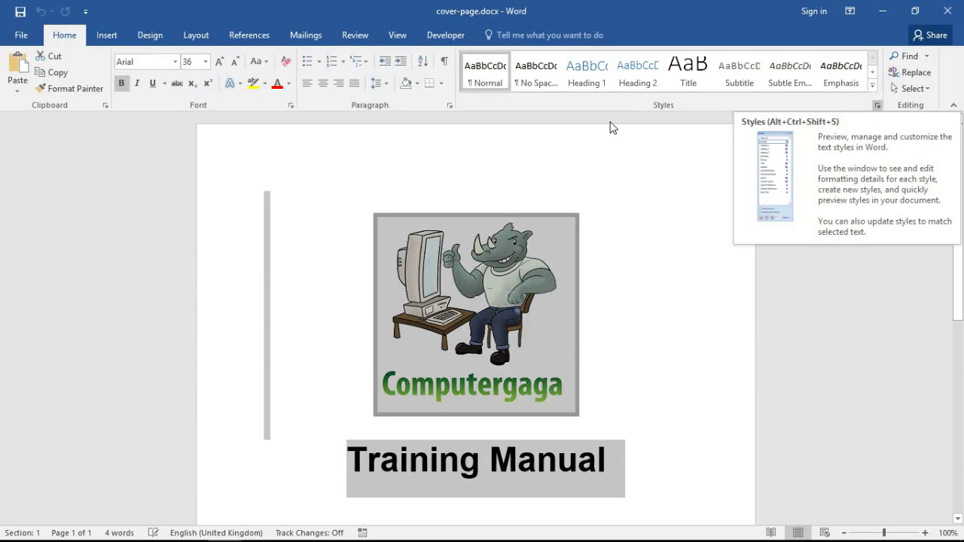
Display the built-in Cover Page gallery from the Insert ribbon
click(107, 36)
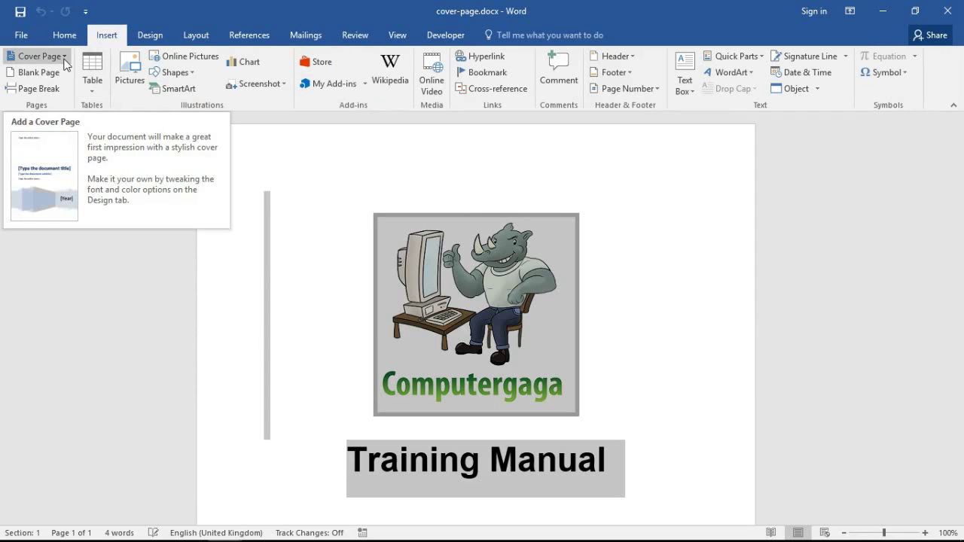
click(65, 63)
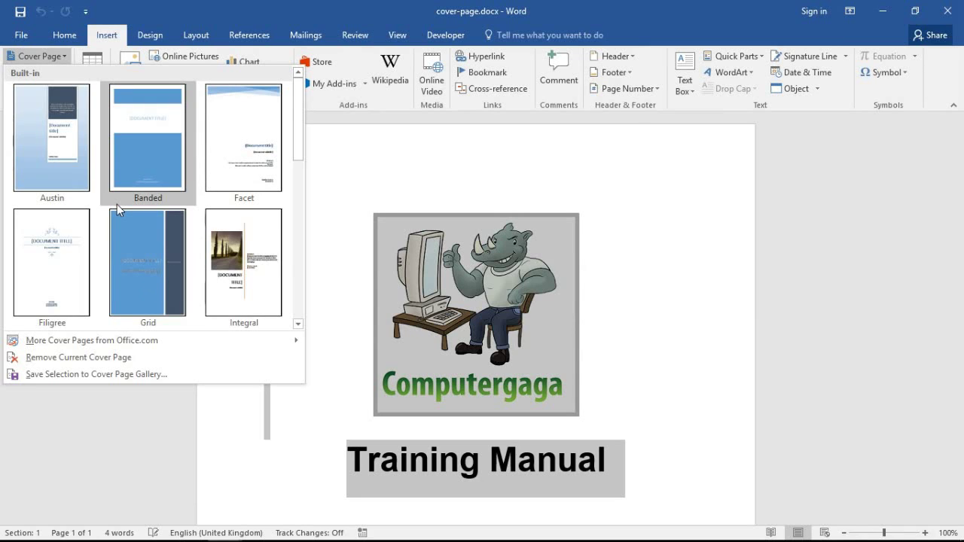
drag(299, 137, 305, 280)
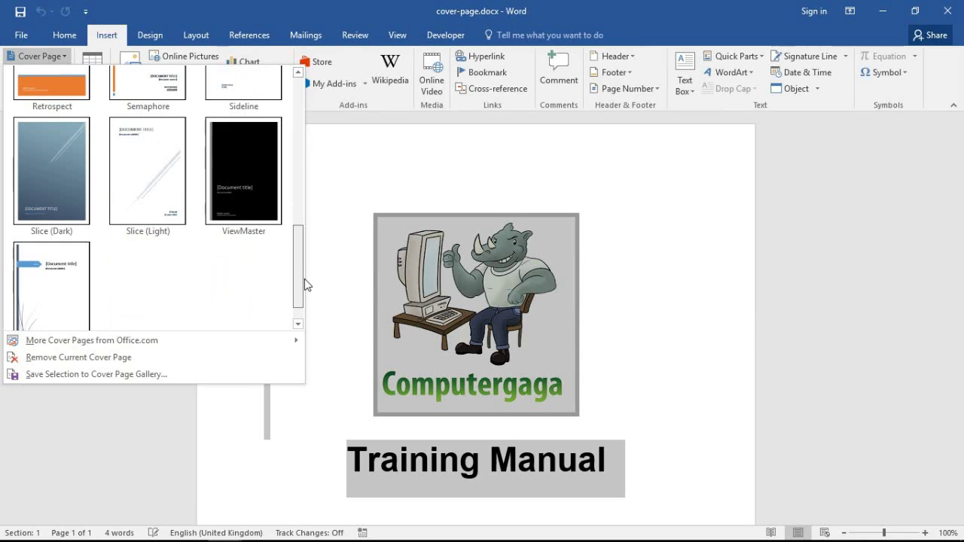
Save the selection to the Cover Page gallery as a building block named 'Manual'
click(125, 374)
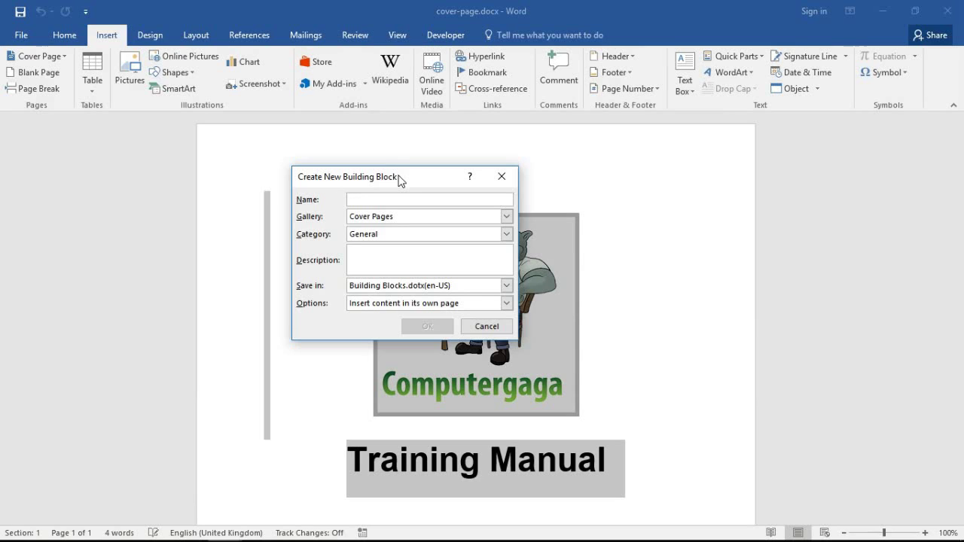
text(Man)
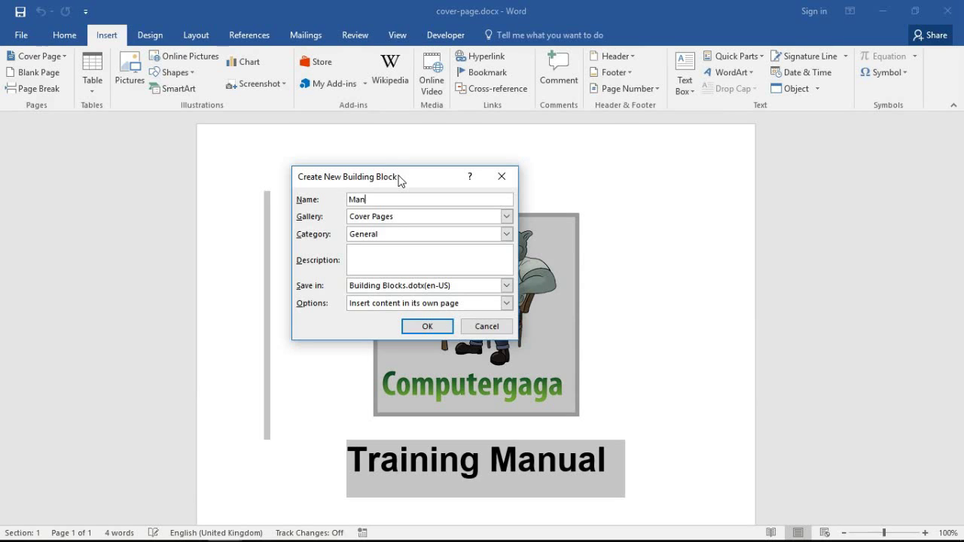
text(ual)
click(507, 238)
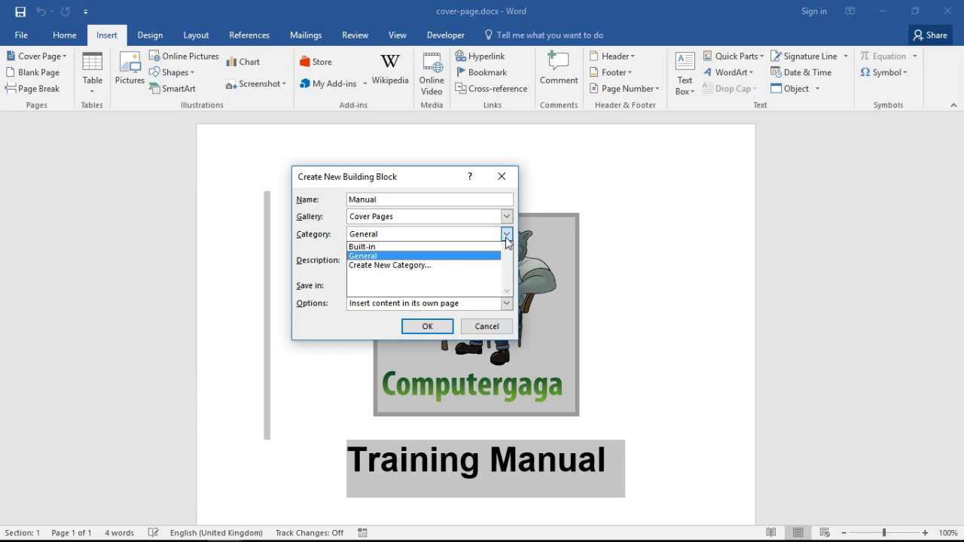
Create a new category '_Computergaga' and keep it as the Manual cover page's category
click(436, 265)
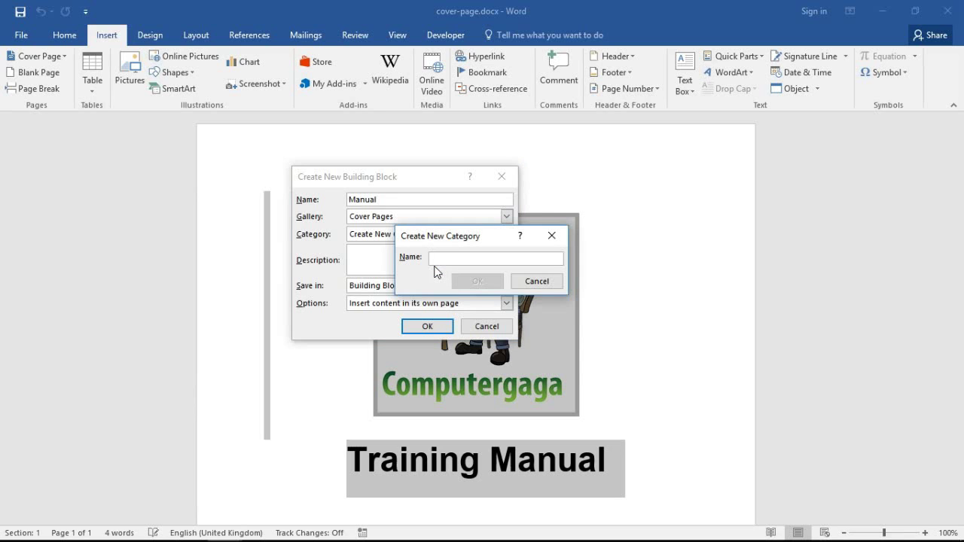
text(_Computergaga)
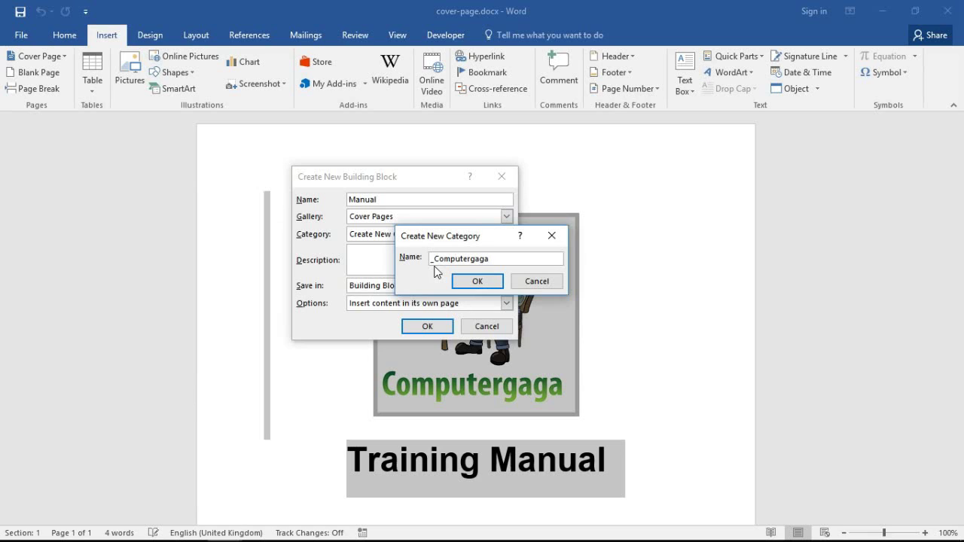
click(485, 281)
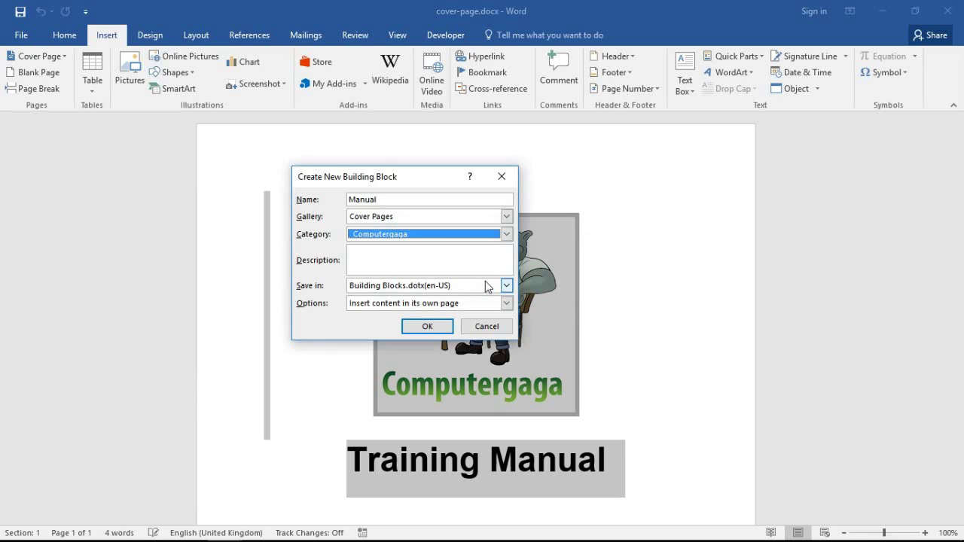
click(507, 235)
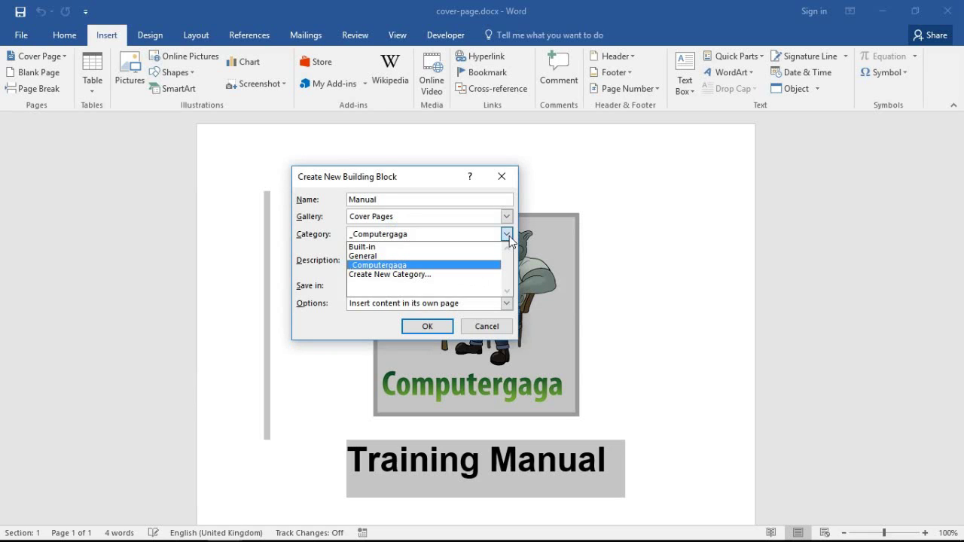
click(382, 256)
drag(382, 258, 377, 253)
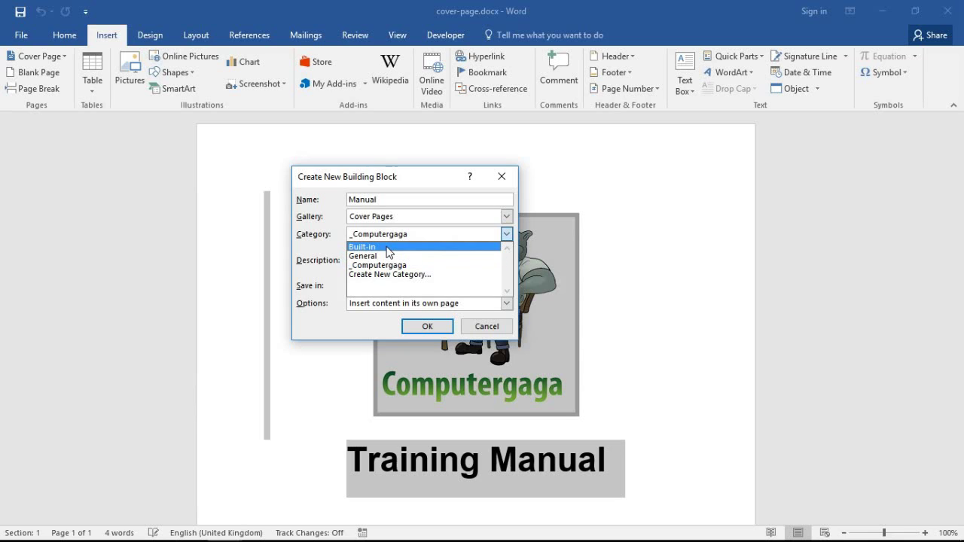
click(419, 181)
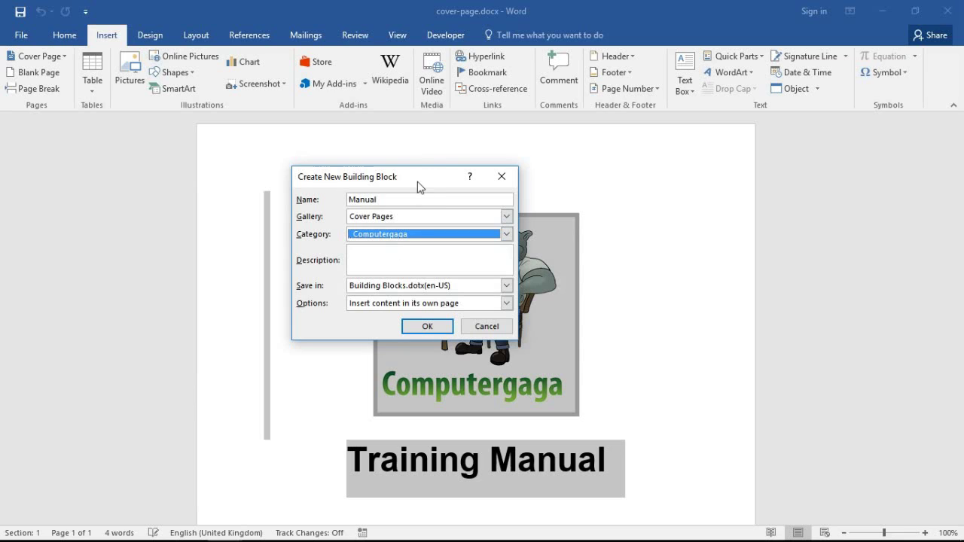
Confirm Building Blocks.dotx as the save location and finish creating the Manual building block
click(400, 252)
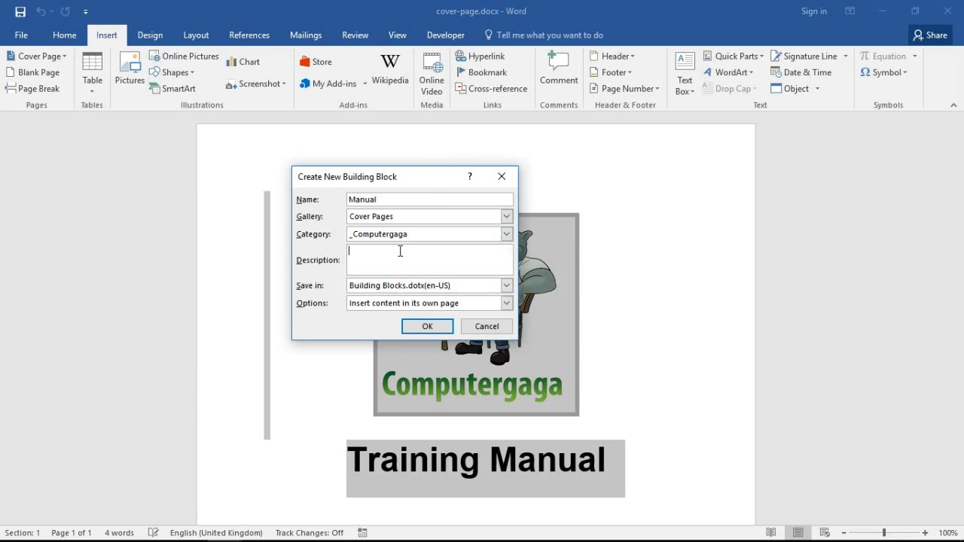
click(444, 289)
click(427, 327)
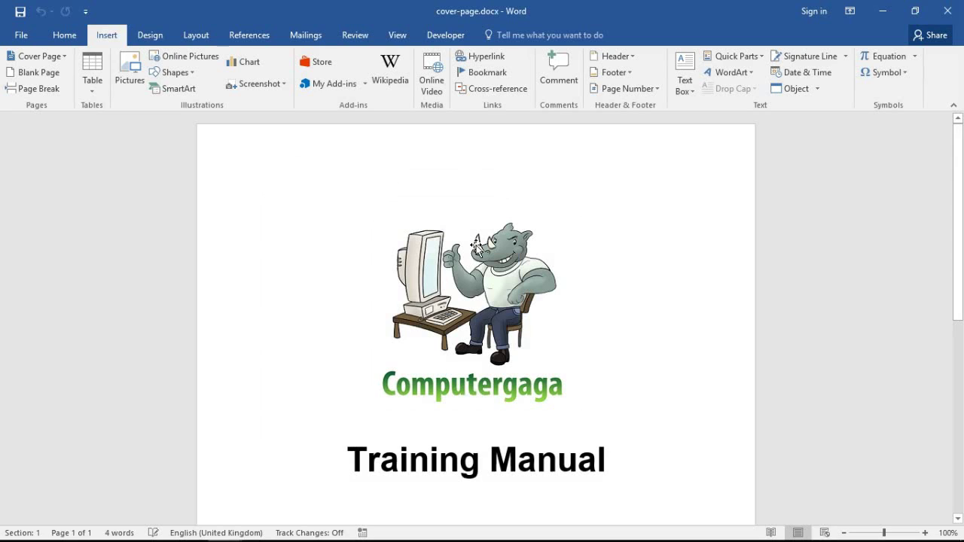
Use Switch Windows on the View ribbon to bring up Excel 2013 Advanced Notes.doc
click(395, 36)
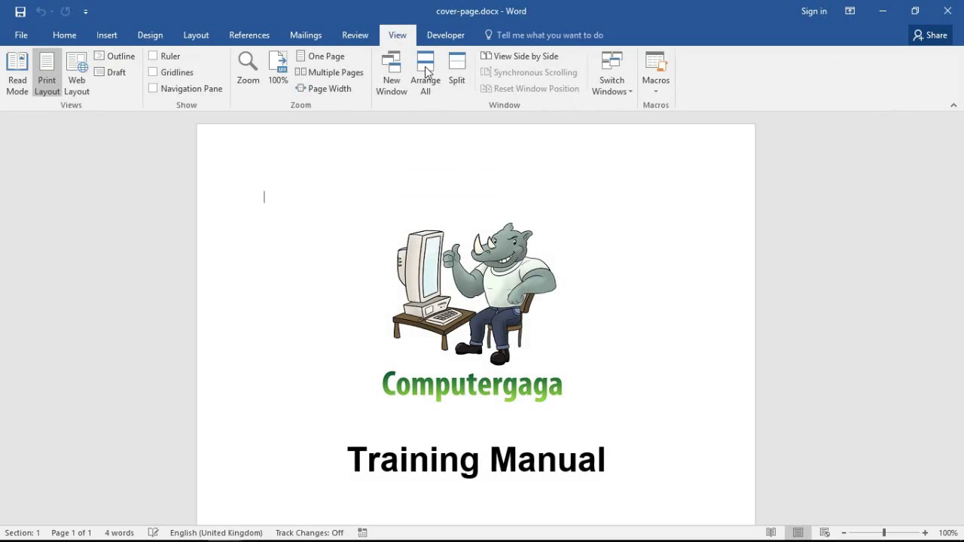
click(625, 86)
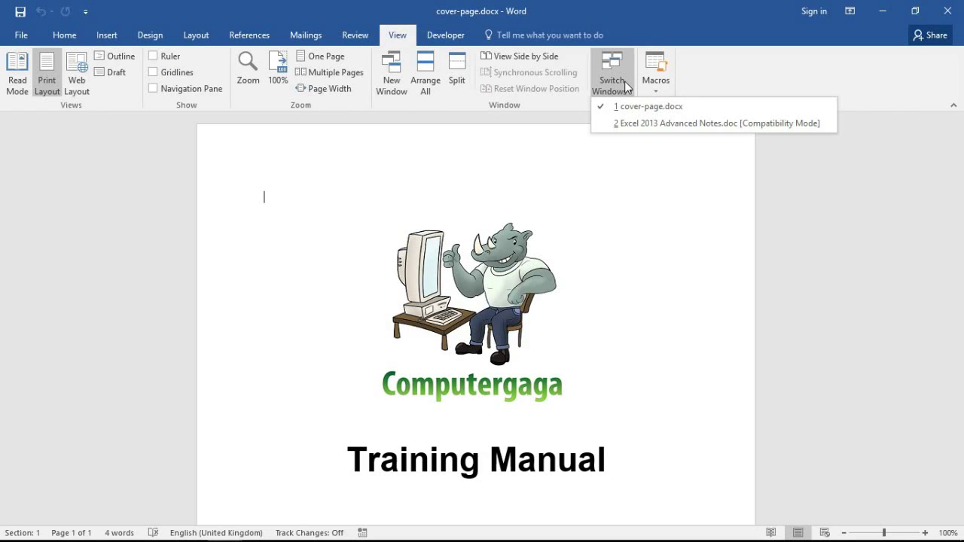
click(646, 124)
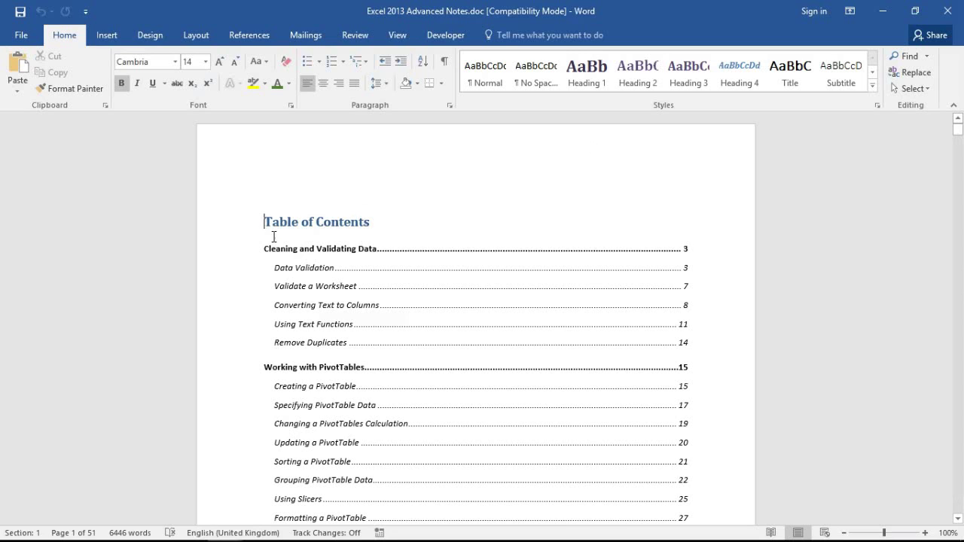
Insert the Manual cover page from the _Computergaga category of the Cover Page gallery
click(108, 39)
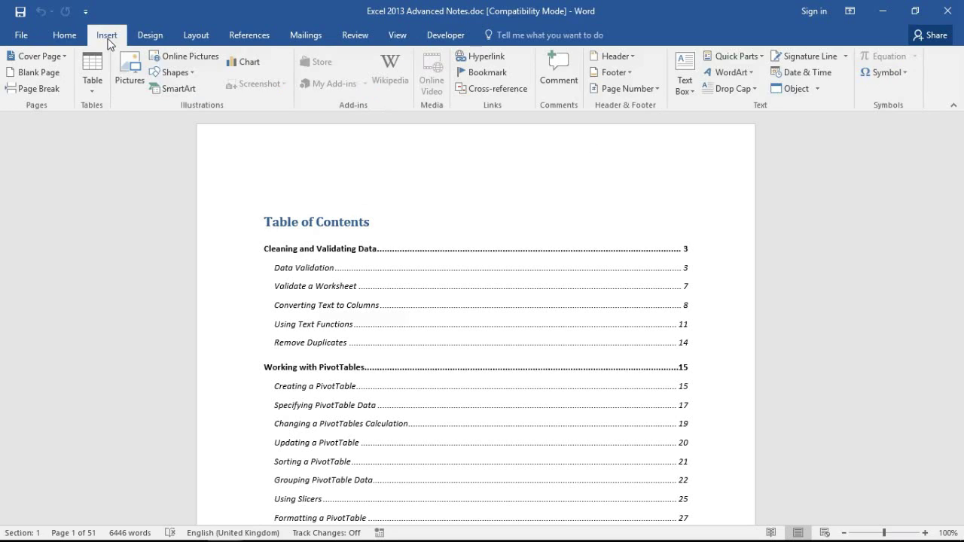
click(62, 58)
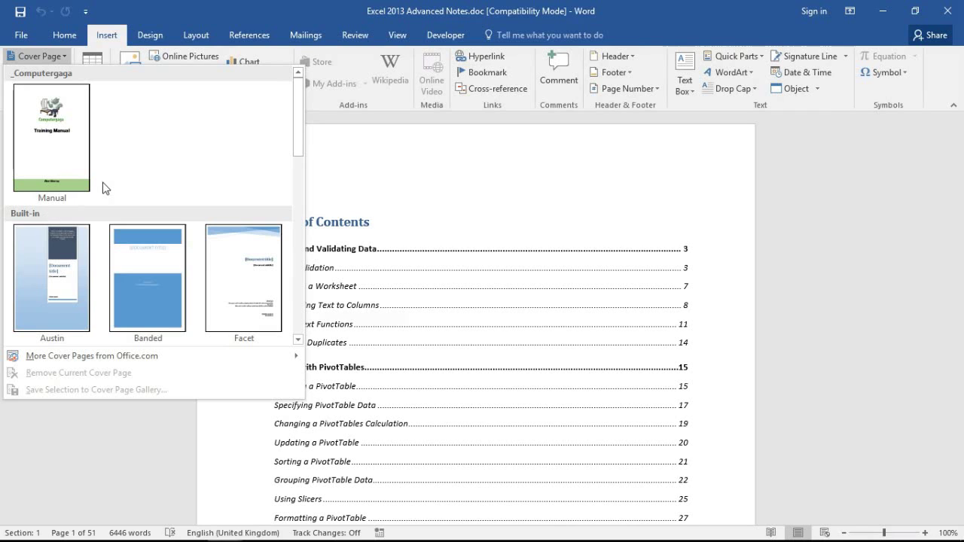
click(62, 130)
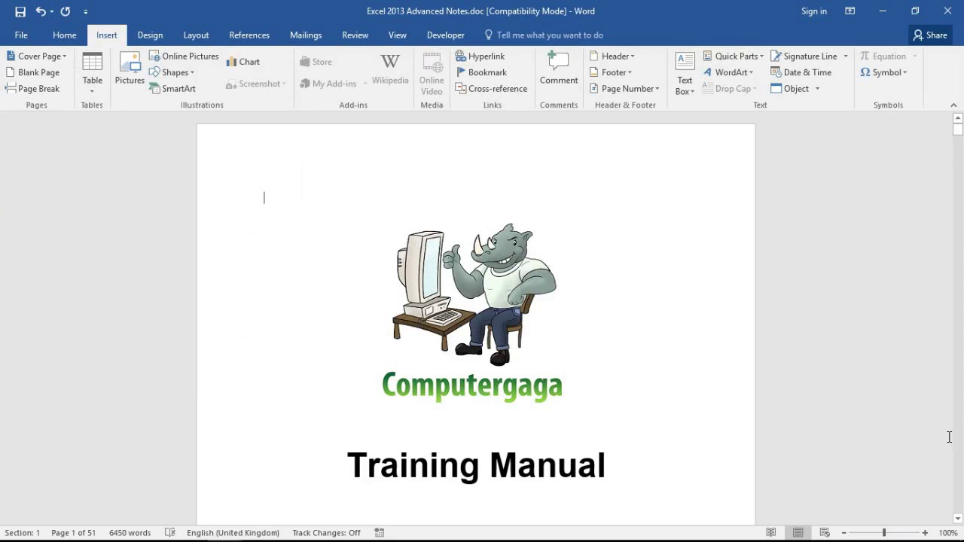
scroll(958, 519, down, 5)
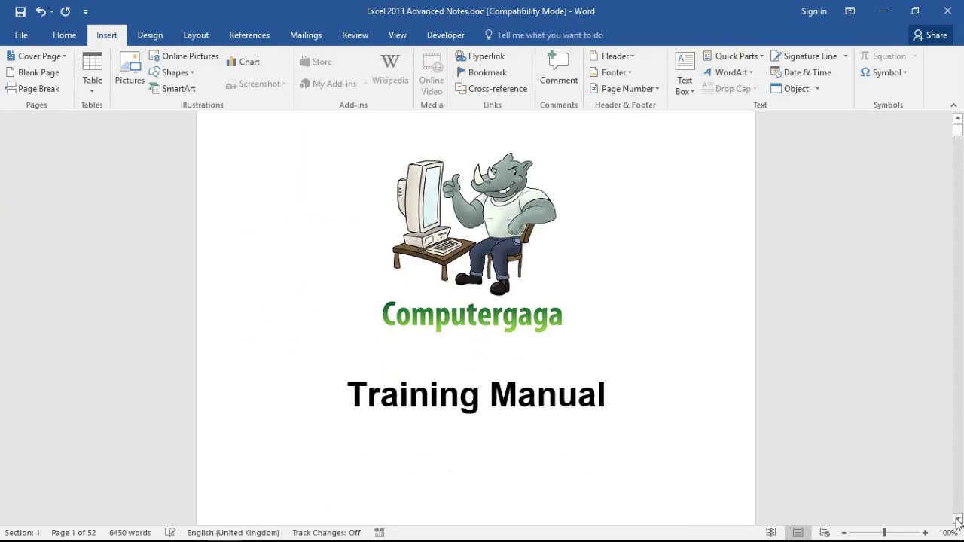
scroll(957, 519, down, 5)
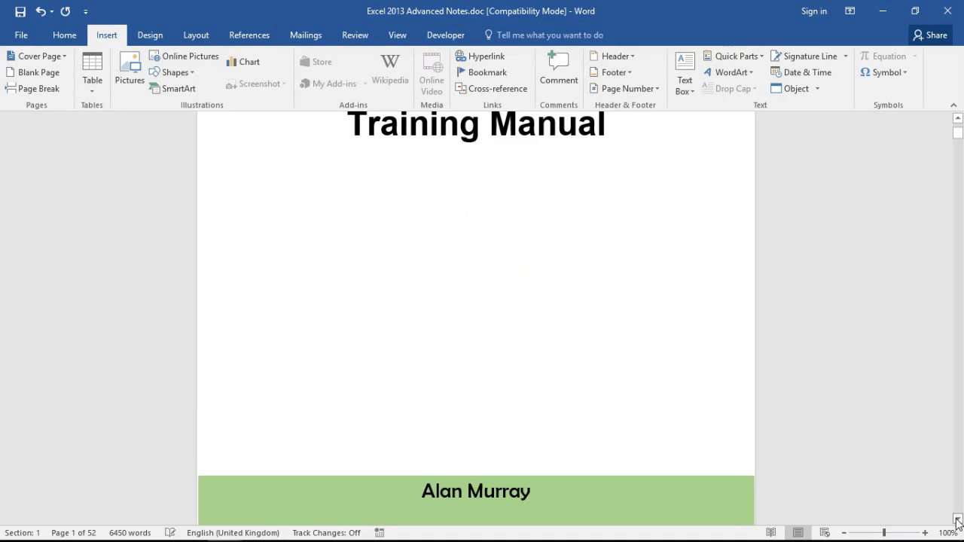
scroll(957, 519, down, 9)
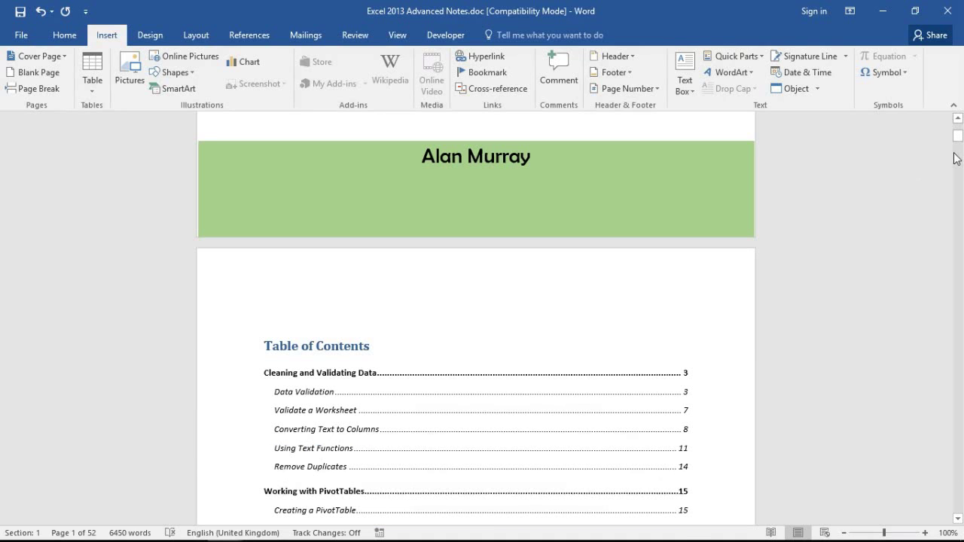
drag(959, 145, 959, 134)
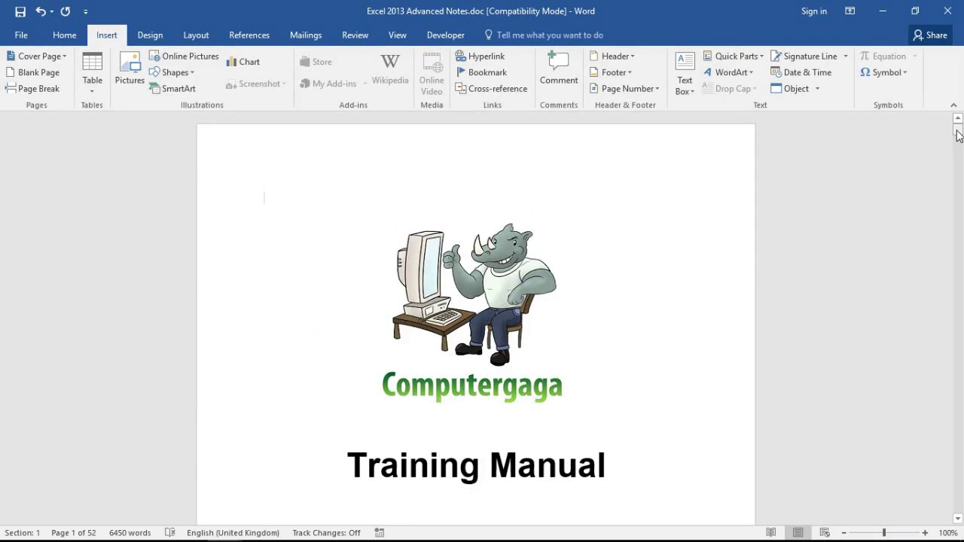